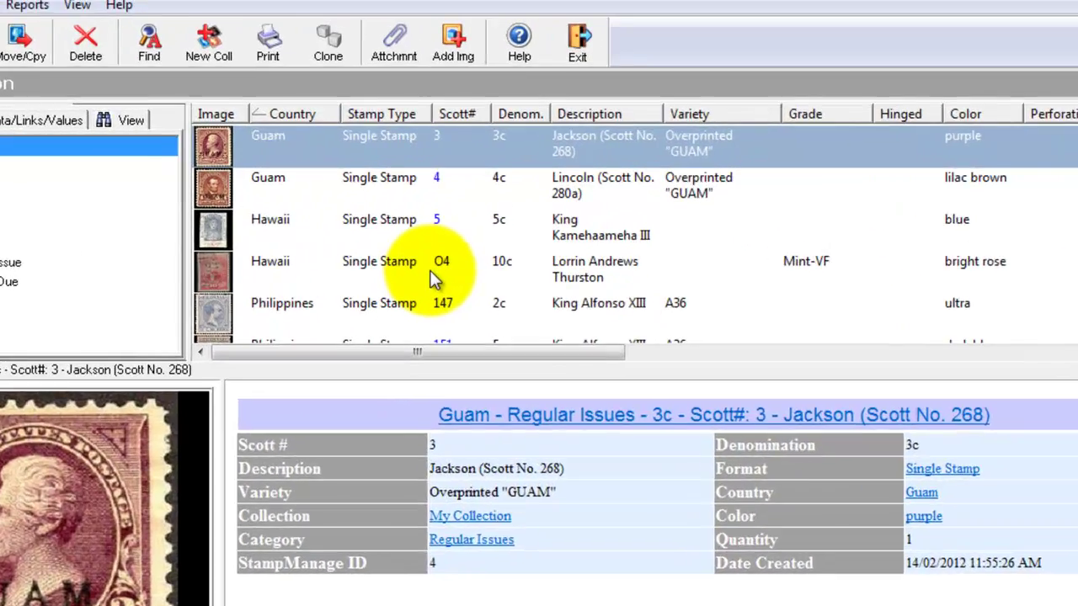
Show the current eBay auctions for the 10c Hawaii stamp with Scott number O4 in the collection.
left_click(453, 240)
right_click(391, 316)
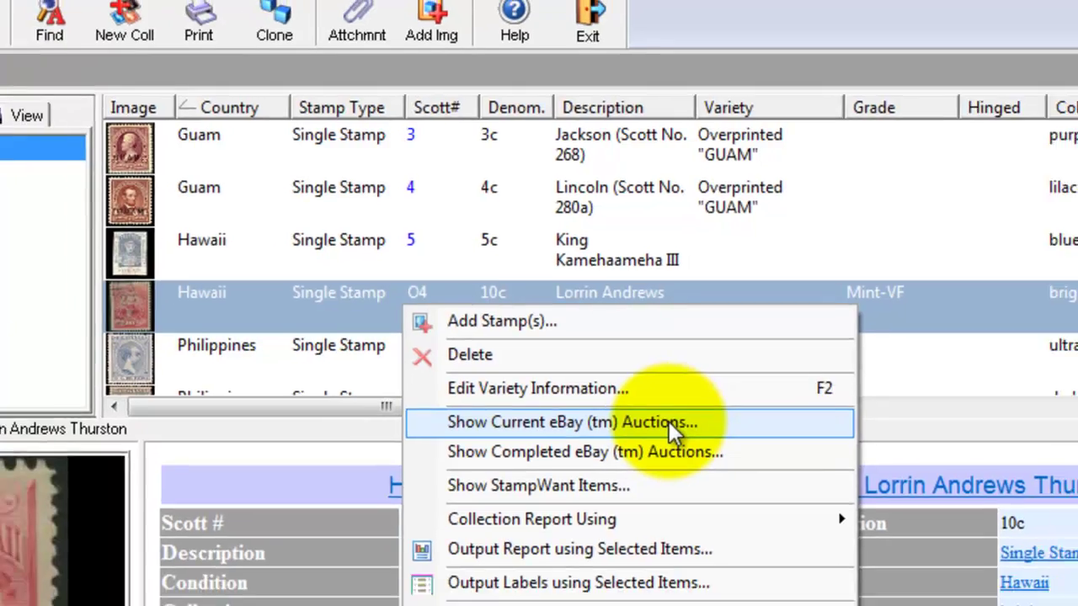
left_click(668, 420)
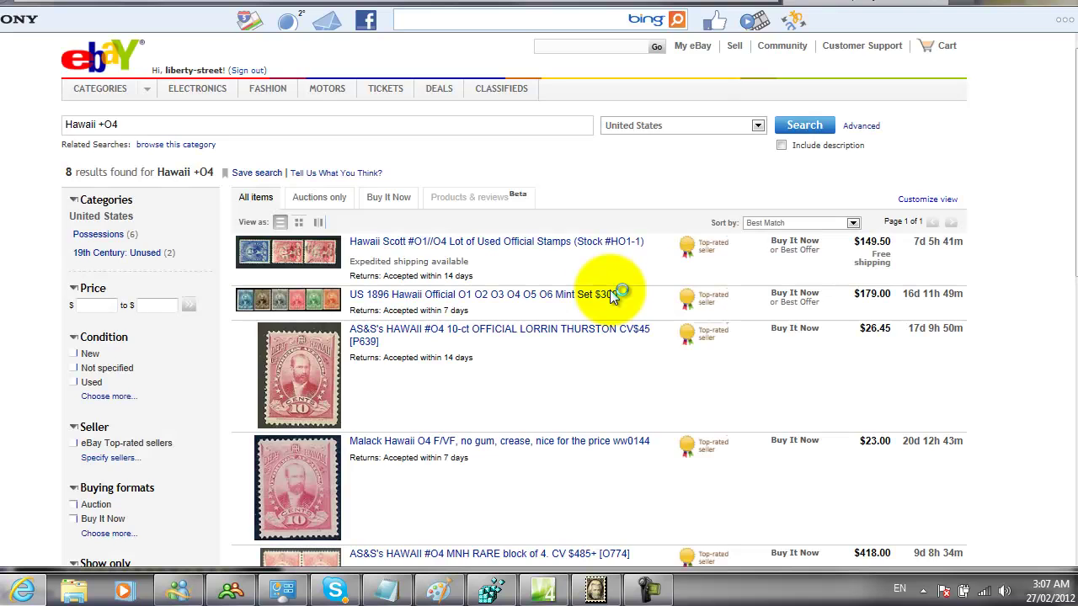
Look through the eBay listings for Hawaii O4, then return to StampManage.
scroll(1075, 178, "down", 5)
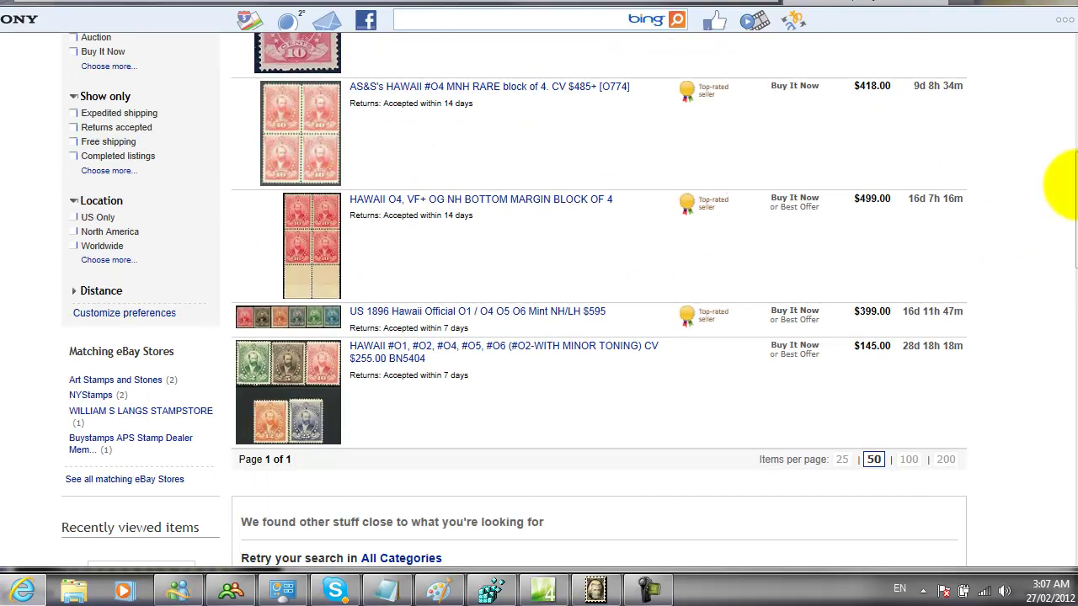
scroll(1071, 168, "up", 2)
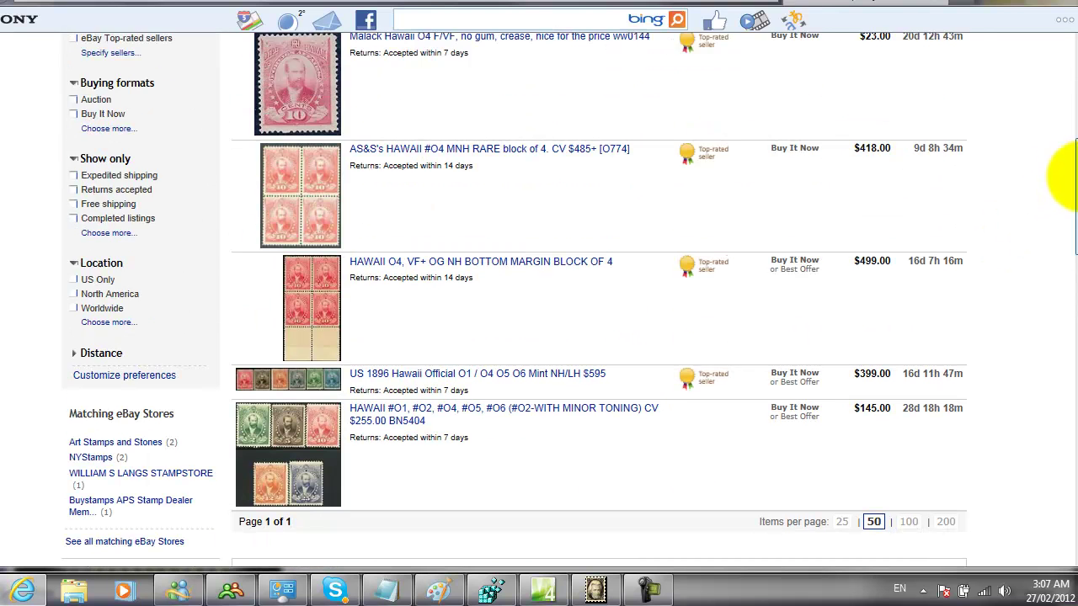
scroll(1068, 153, "up", 2)
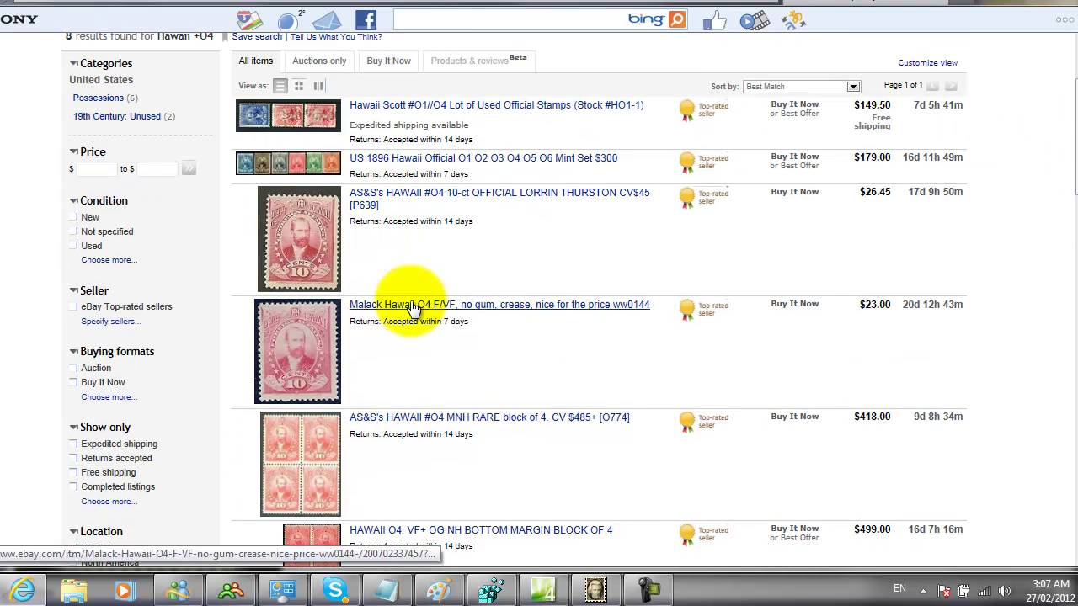
left_click(564, 166)
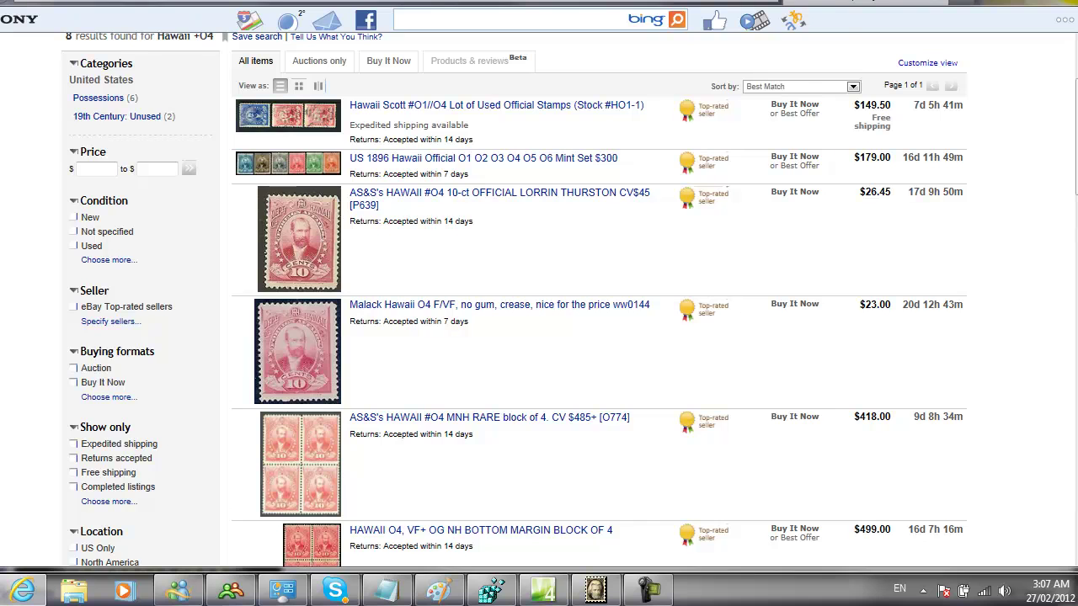
key("alt+Tab")
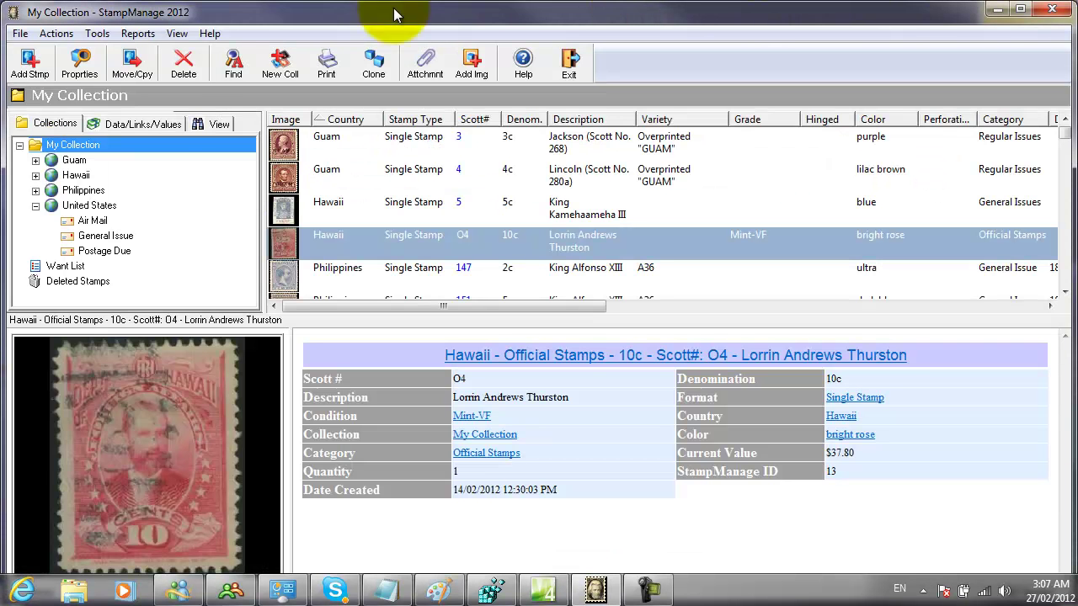
Browse the stamp database by country and year, and list the United States stamps issued in 1926.
left_click(150, 125)
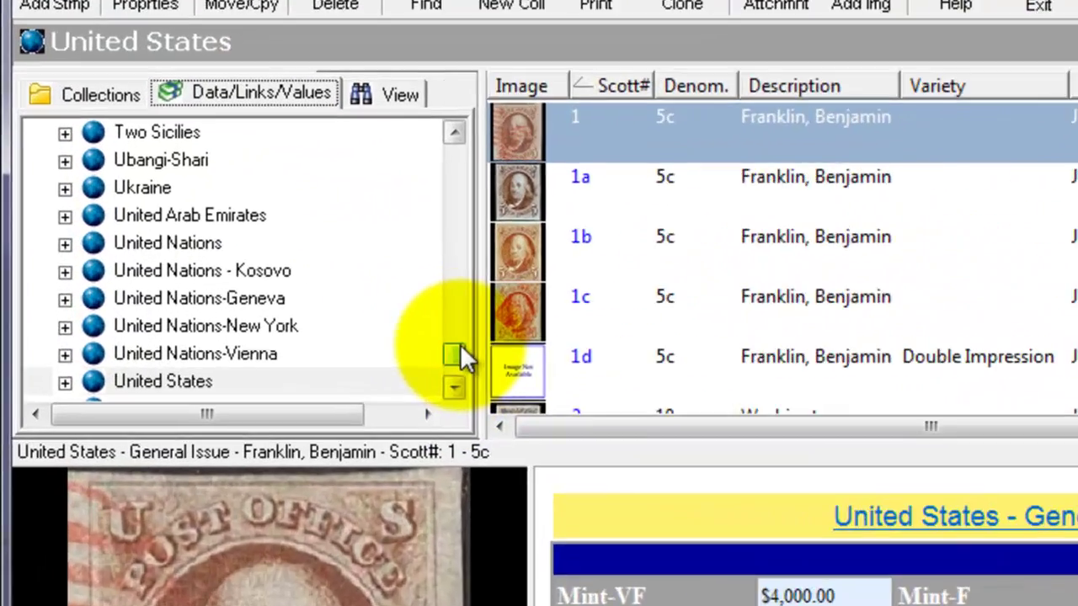
left_click_drag(249, 263, 245, 151)
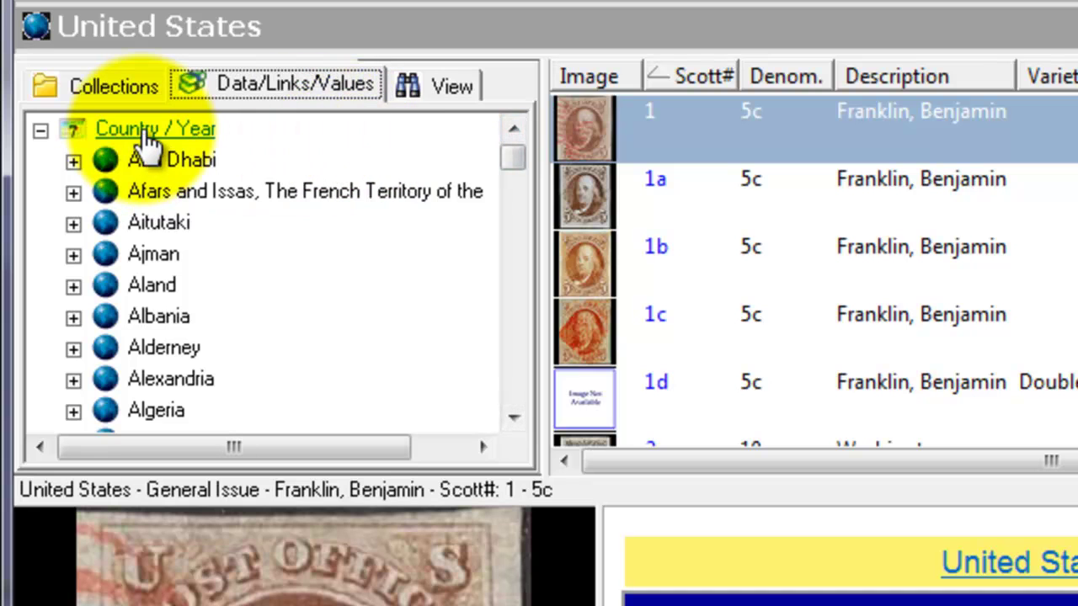
left_click_drag(512, 156, 509, 385)
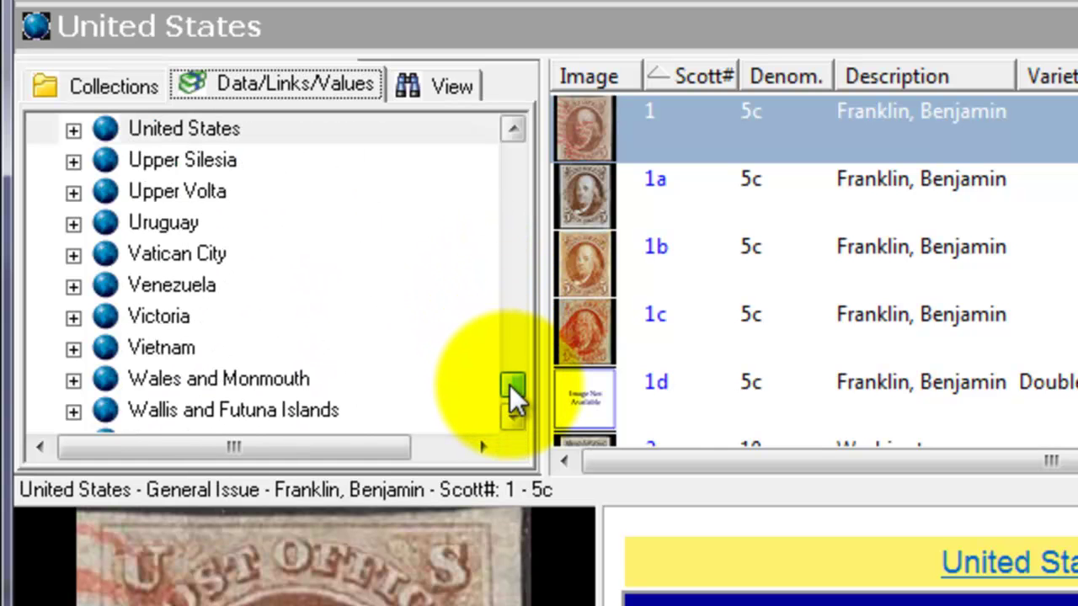
left_click(73, 131)
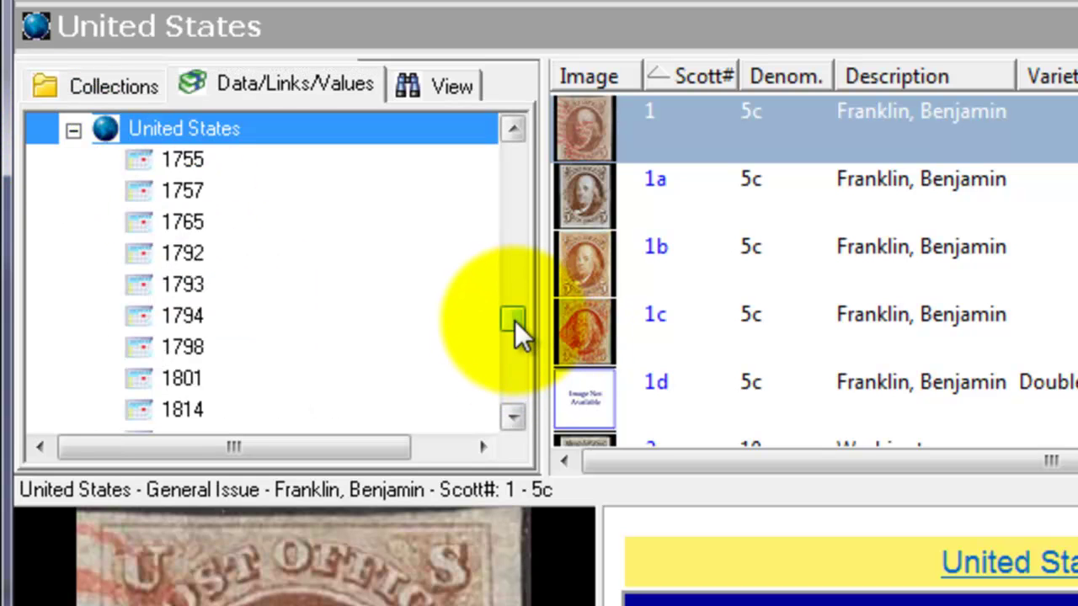
left_click_drag(516, 321, 506, 354)
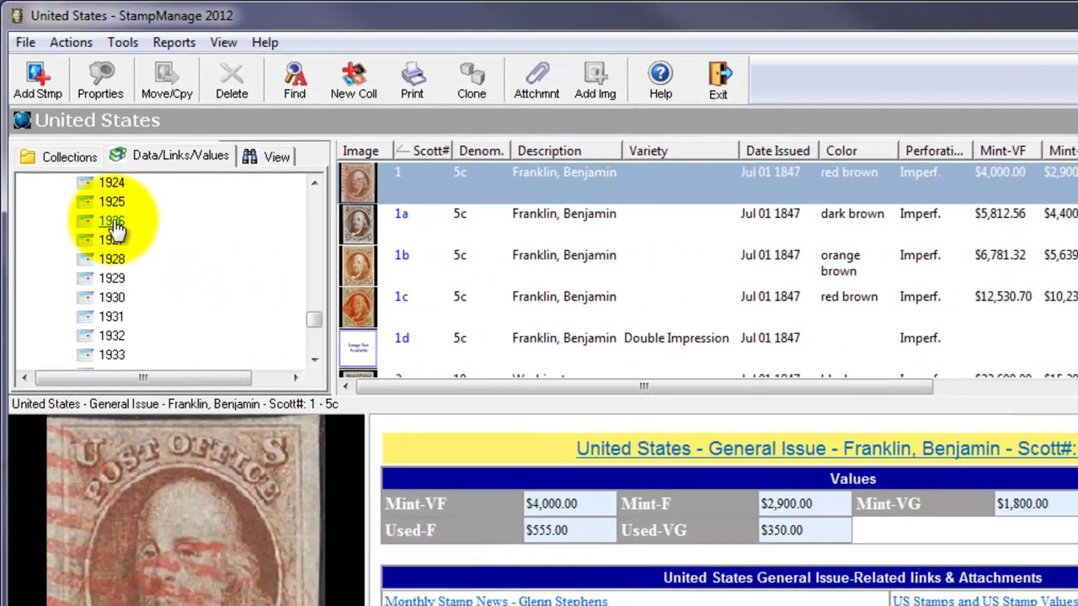
left_click(169, 207)
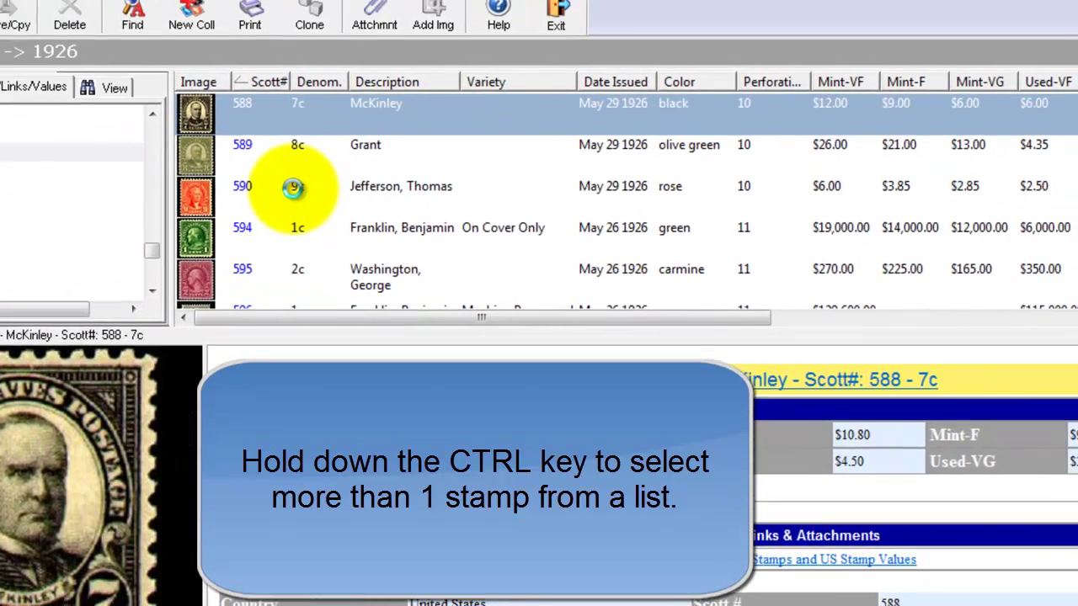
Show the StampWant items for the 1926 stamps Scott 588 and 590 together, look through the listings and close the browser.
left_click(456, 261, "ctrl")
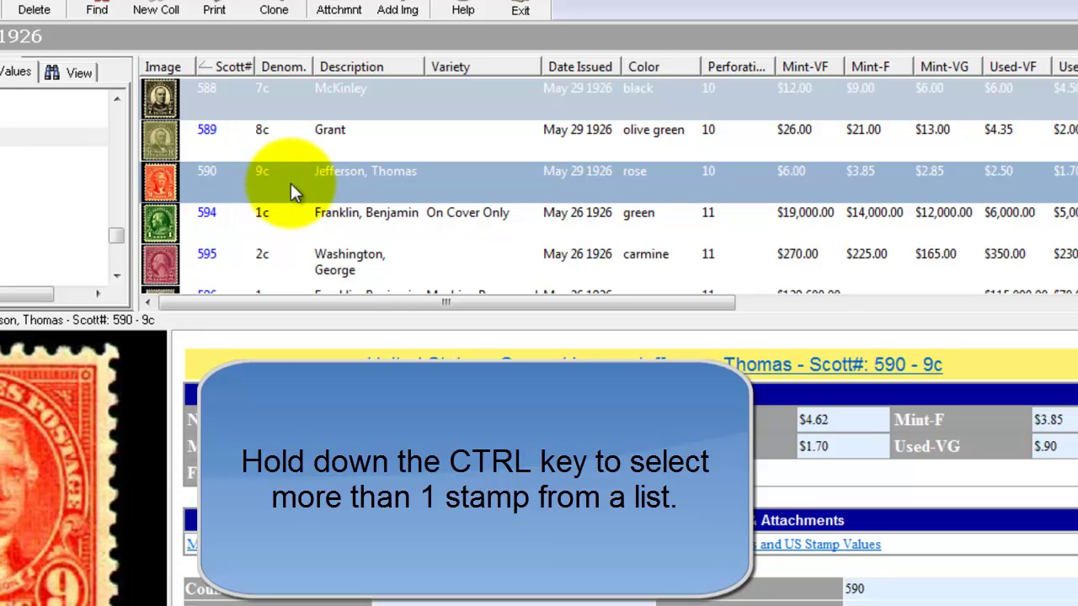
right_click(290, 183)
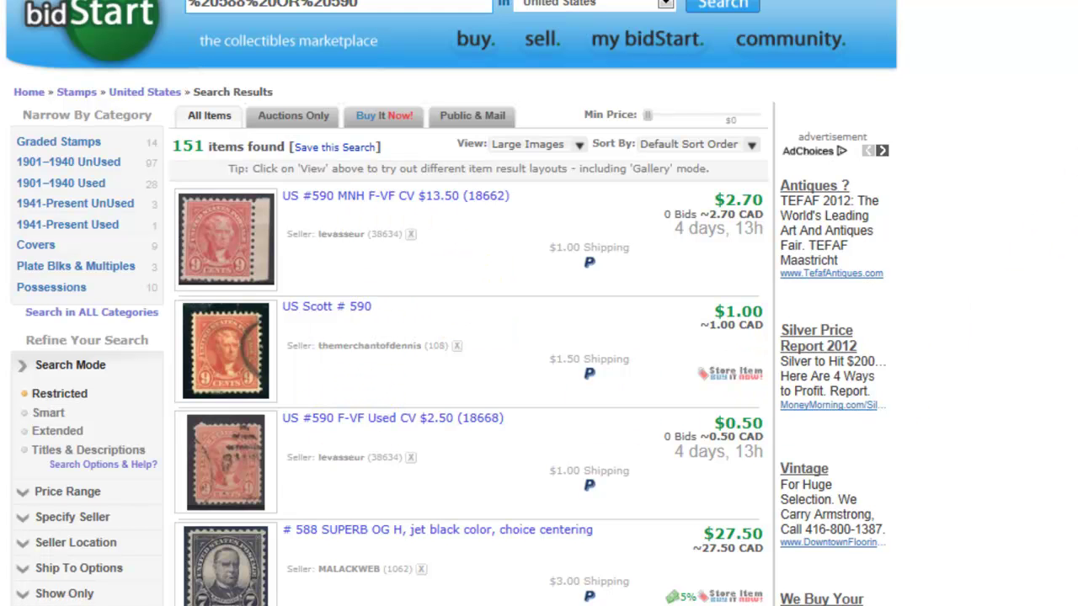
scroll(1069, 261, "down", 3)
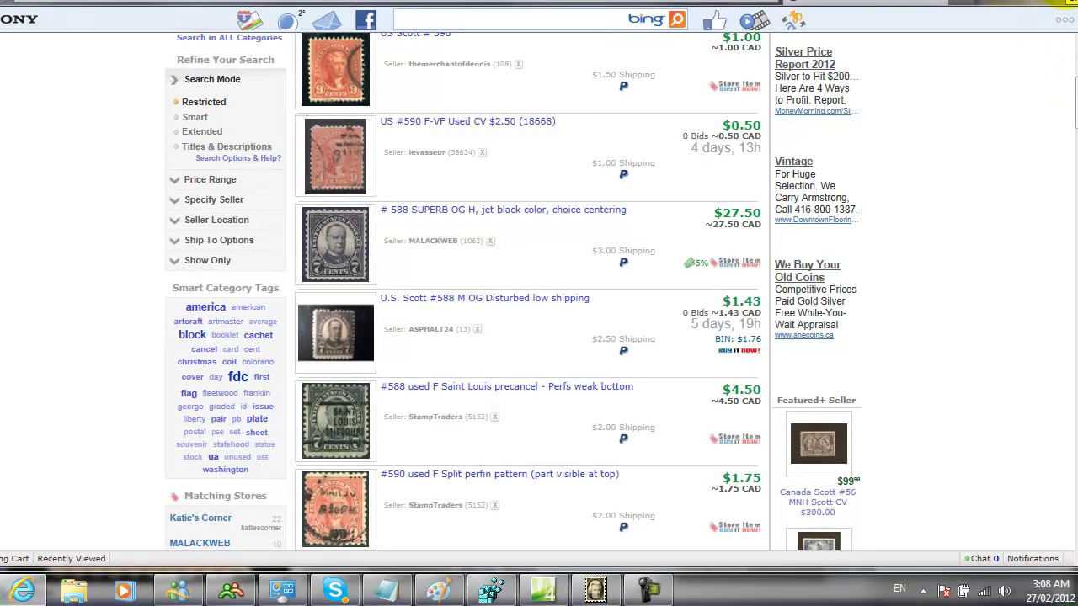
left_click(1067, 2)
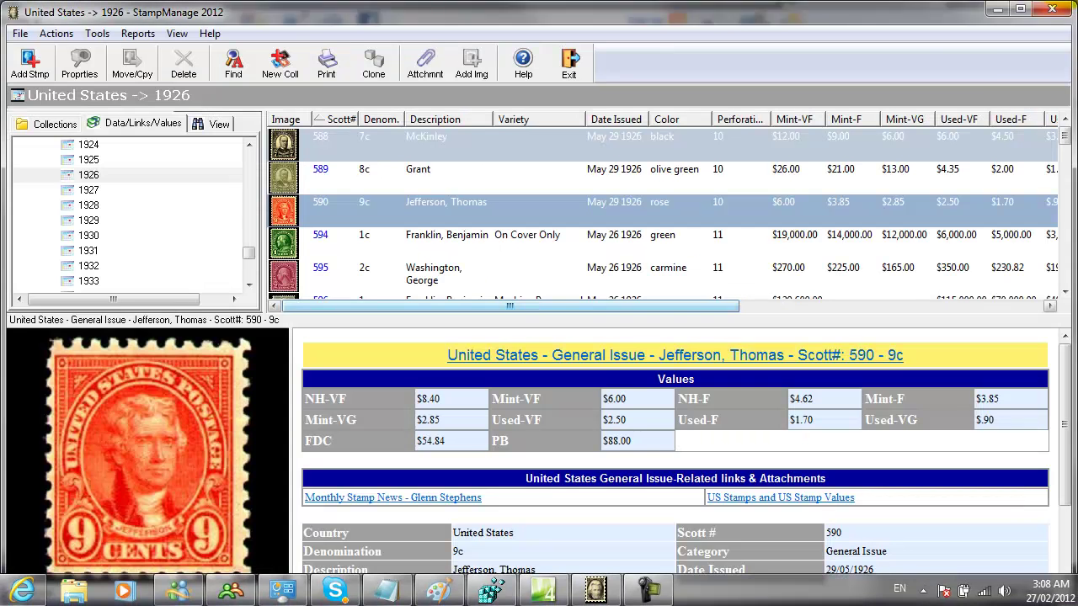
Show the completed eBay auctions for the 2c Washington stamp, Scott 595, and look through the listings.
left_click(349, 276)
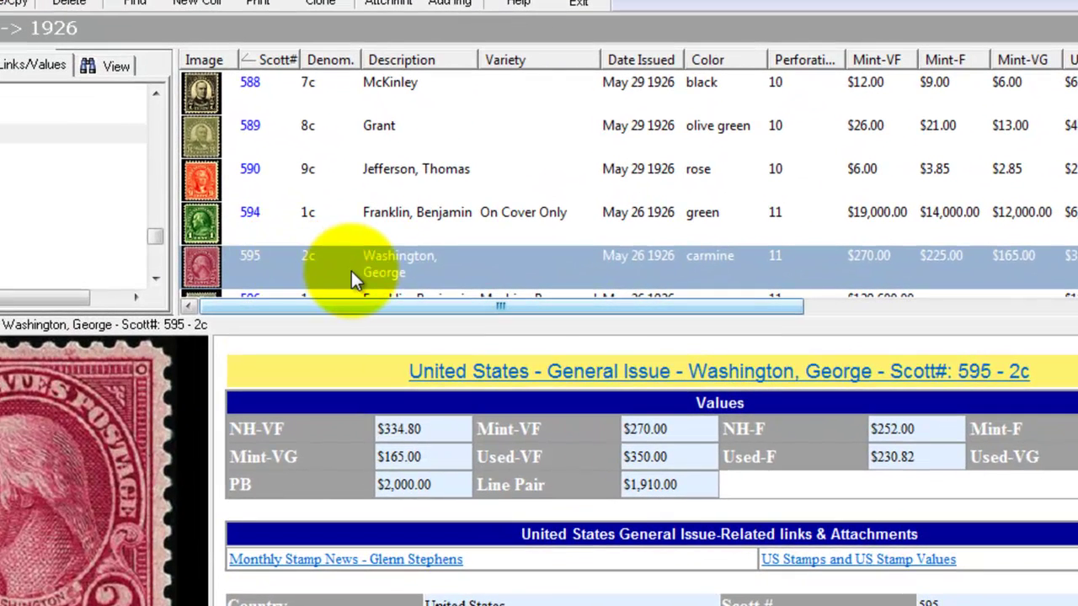
right_click(361, 276)
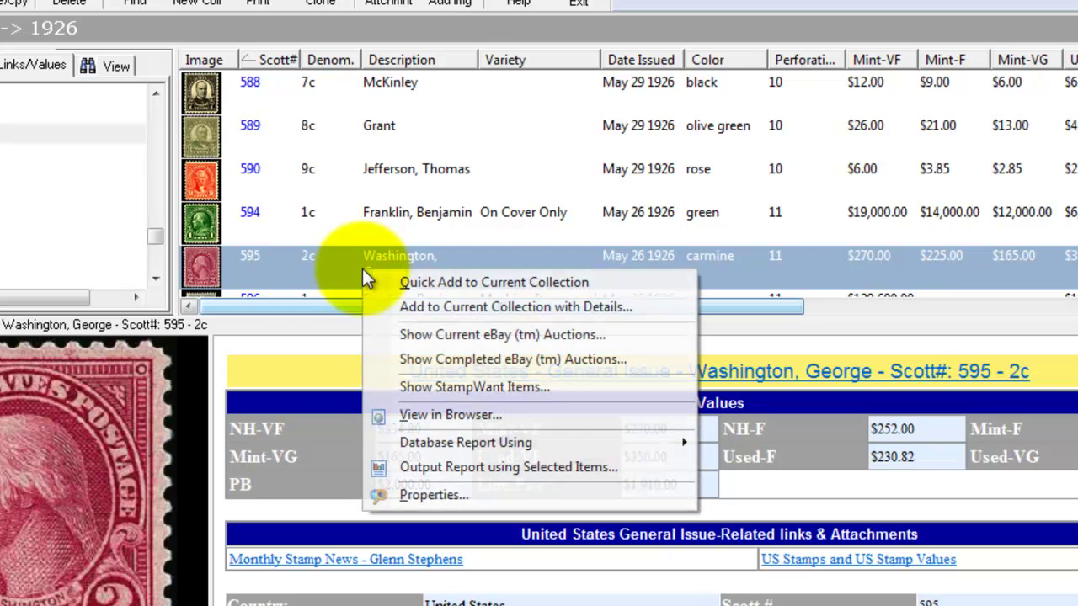
left_click(614, 360)
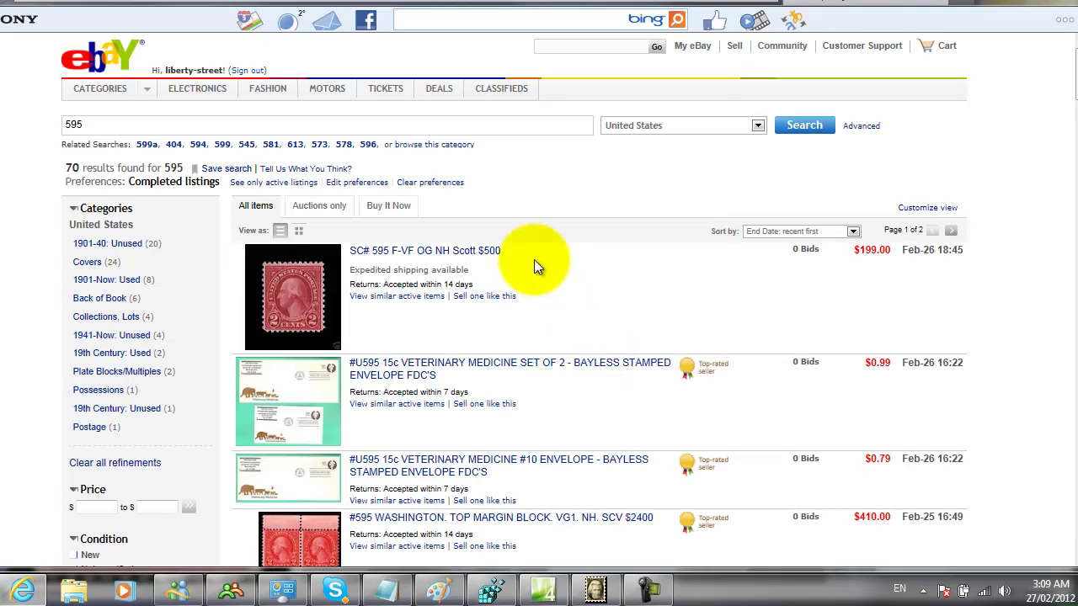
scroll(1062, 100, "down", 3)
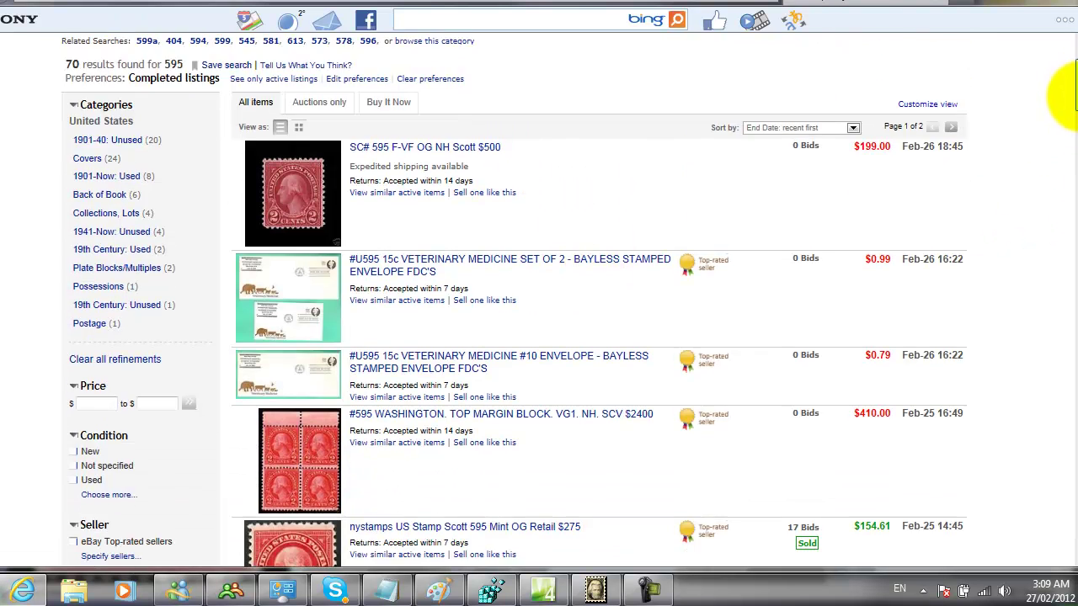
scroll(1062, 105, "down", 1)
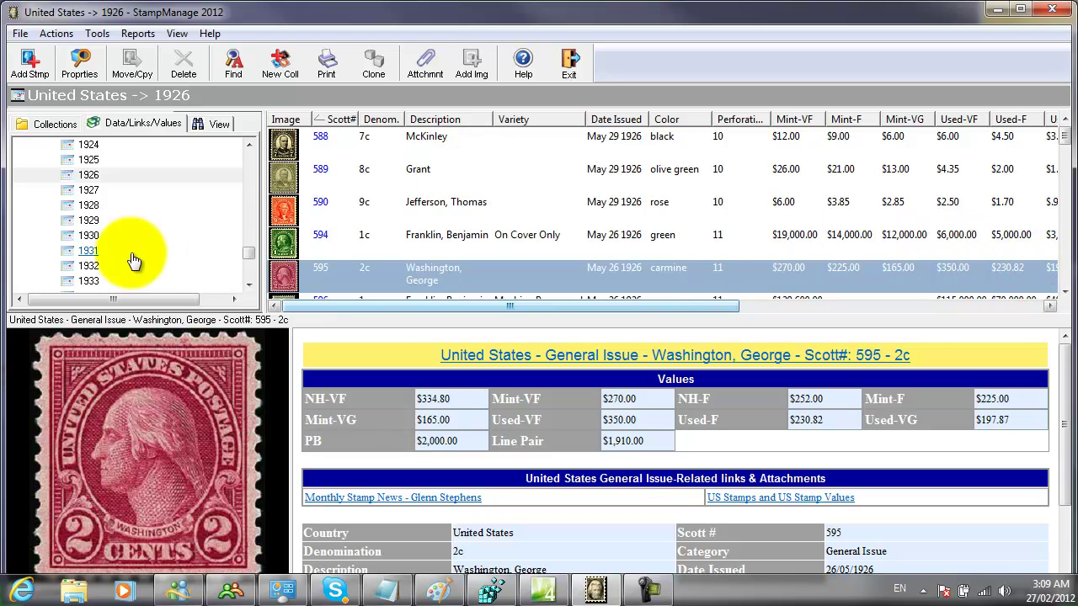
Show the StampWant items for the 1930 United States stamps Scott 682 through 686 and look through the listings.
left_click(88, 238)
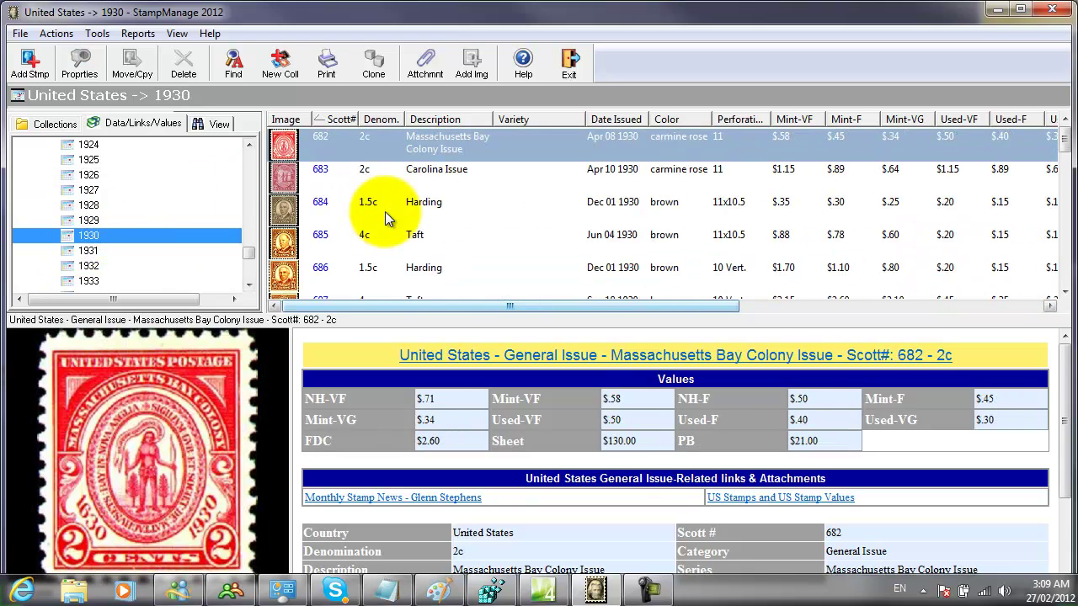
left_click(411, 276)
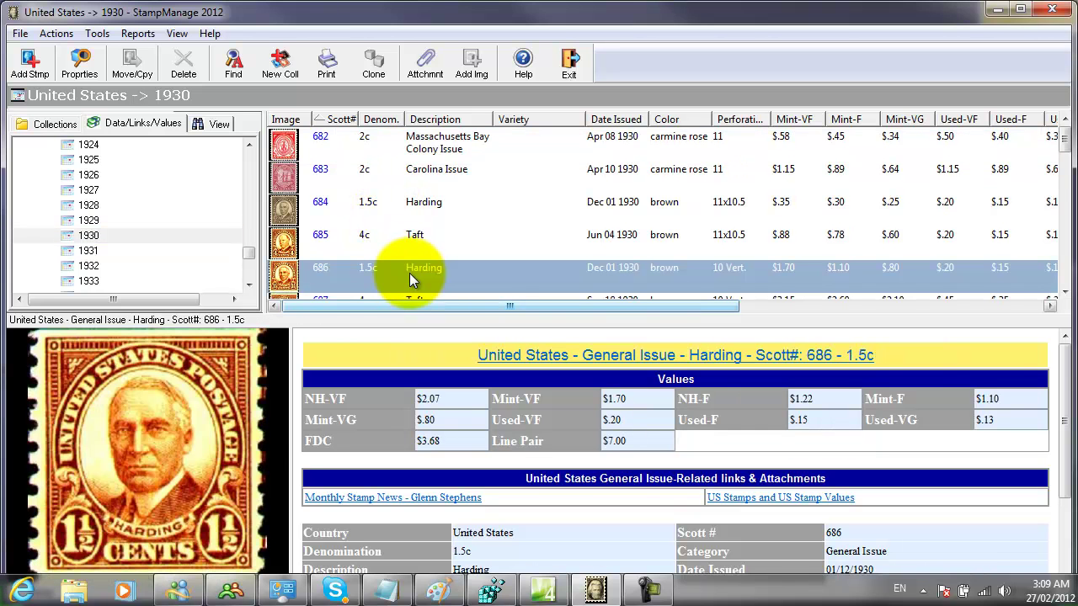
left_click(418, 145, "shift")
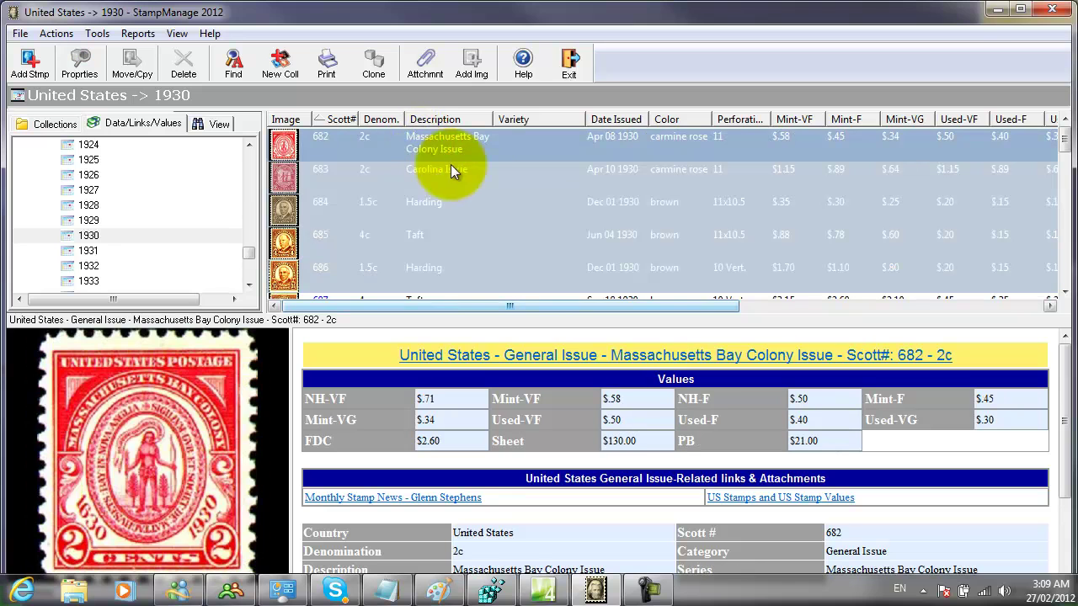
right_click(476, 181)
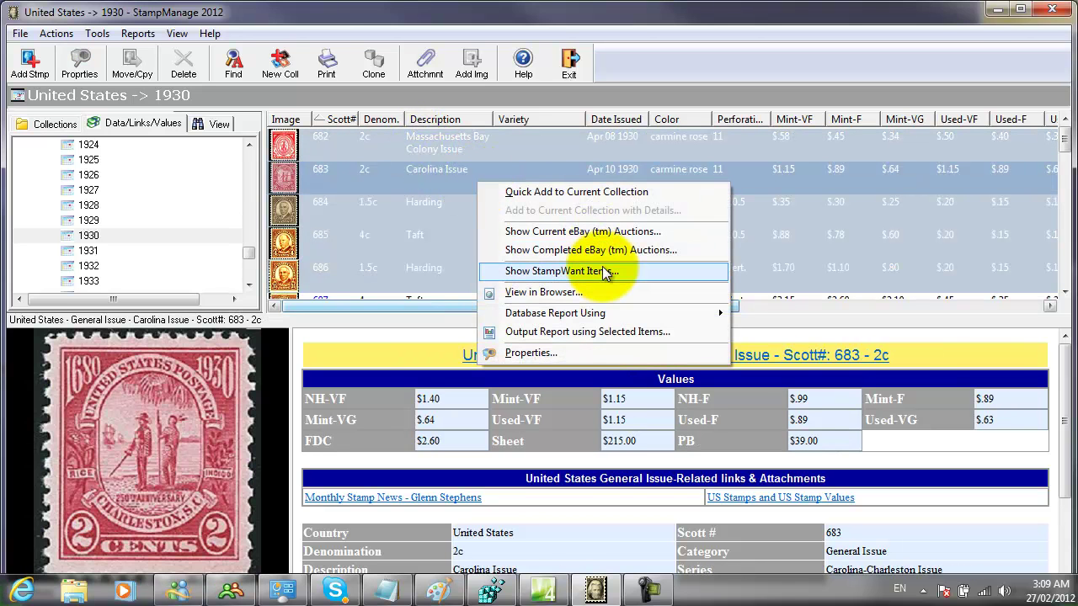
left_click(603, 271)
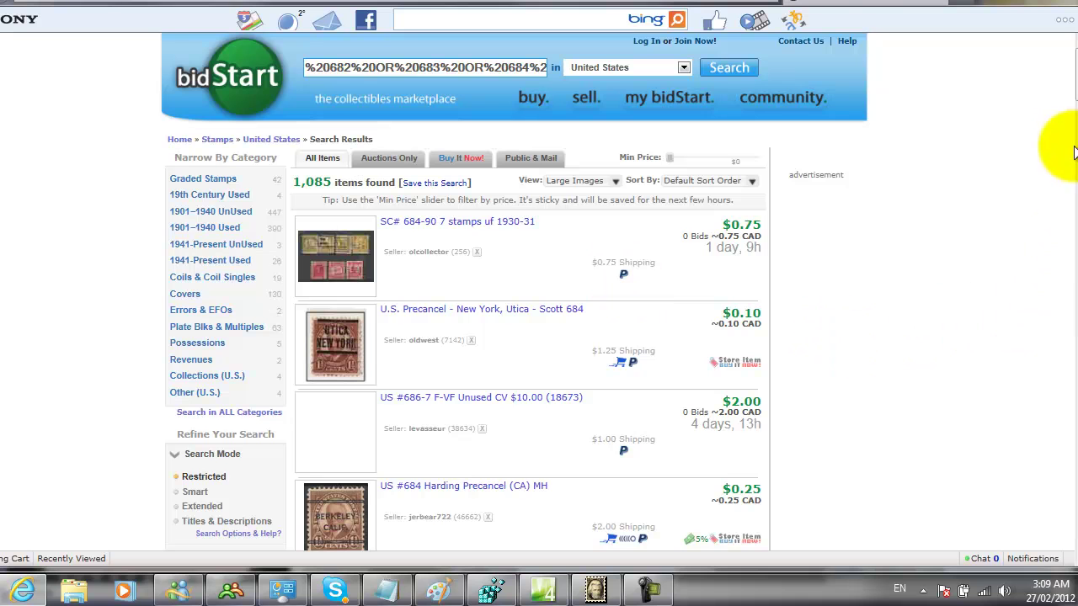
scroll(1071, 97, "down", 3)
left_click_drag(1071, 106, 1071, 212)
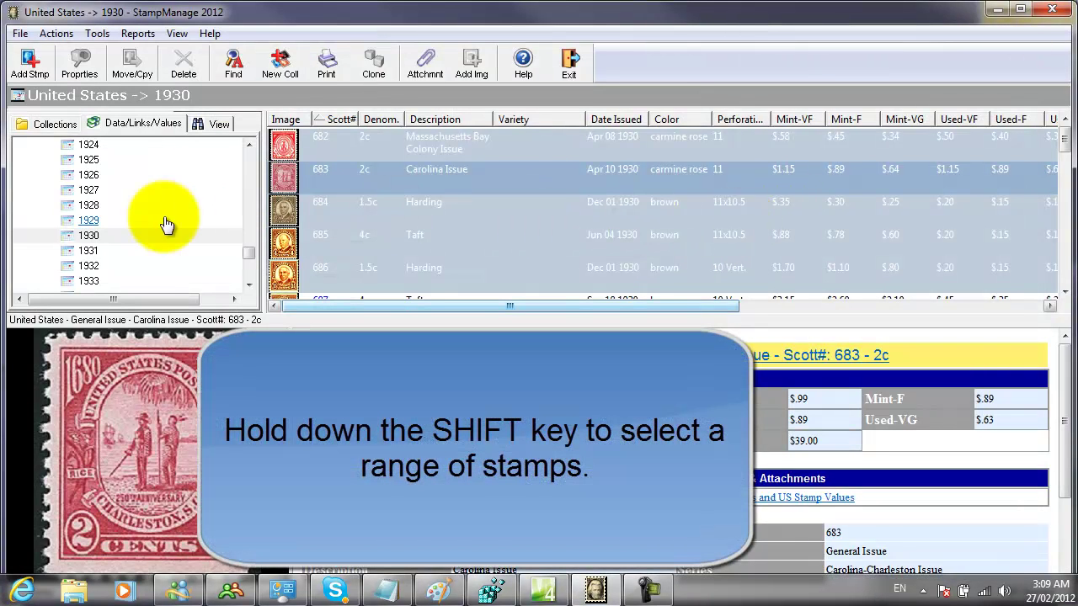
Start adding a stamp and list the Regular Issues of Australia.
left_click(30, 64)
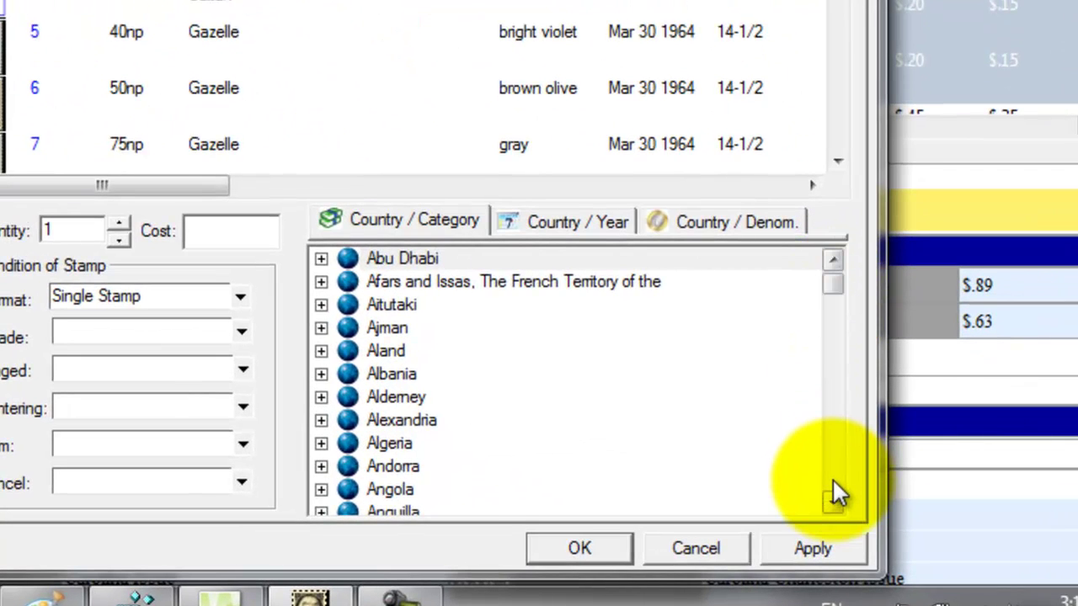
left_click(833, 485)
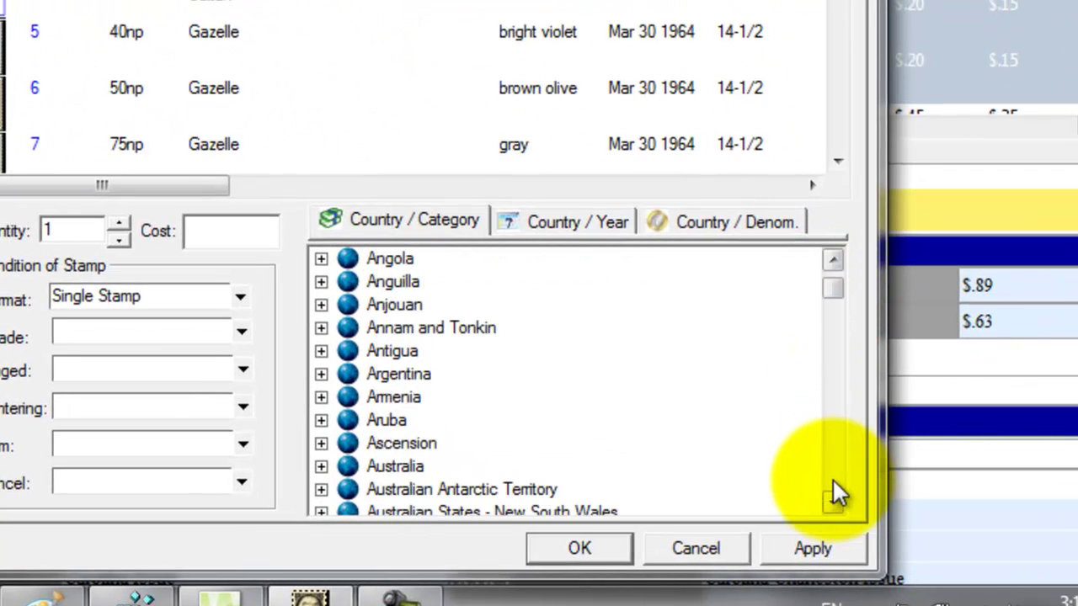
left_click(321, 466)
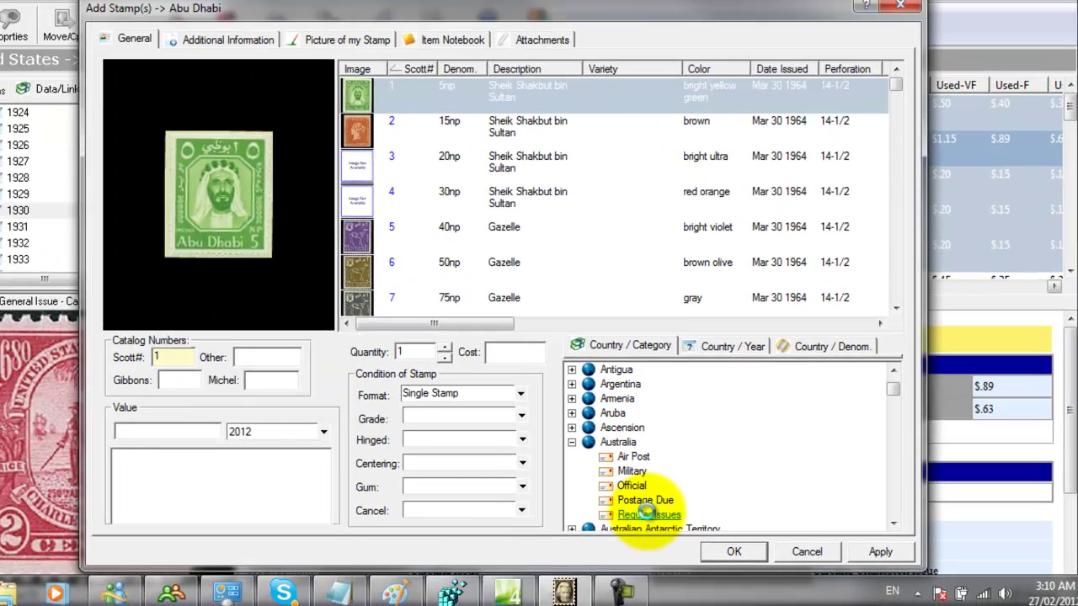
left_click(444, 490)
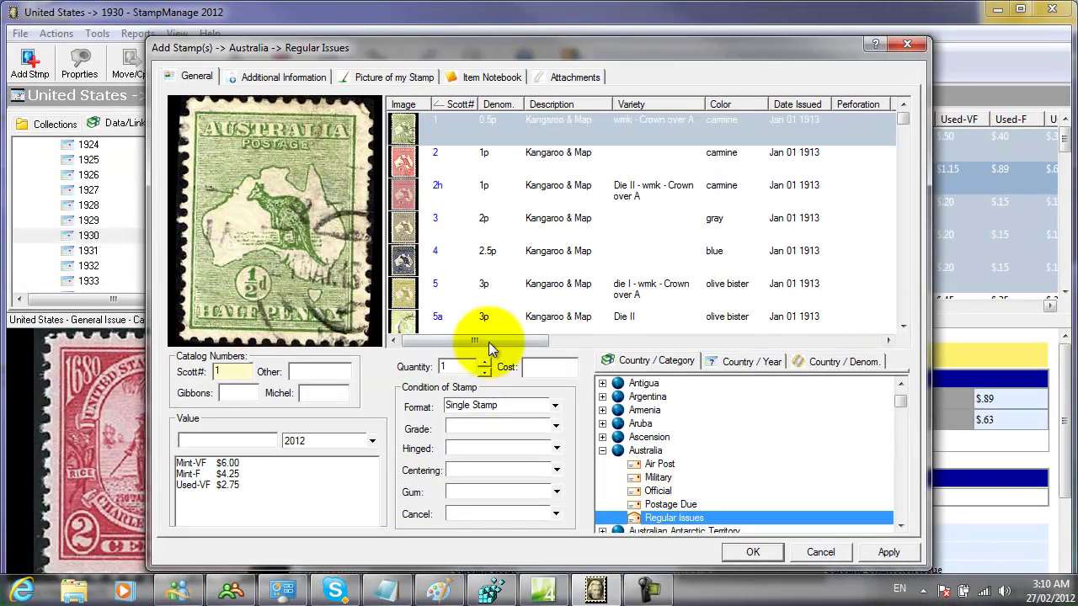
Find Scott number 21 among the Australian Regular Issues and bring its lettered varieties into view.
left_click(208, 371)
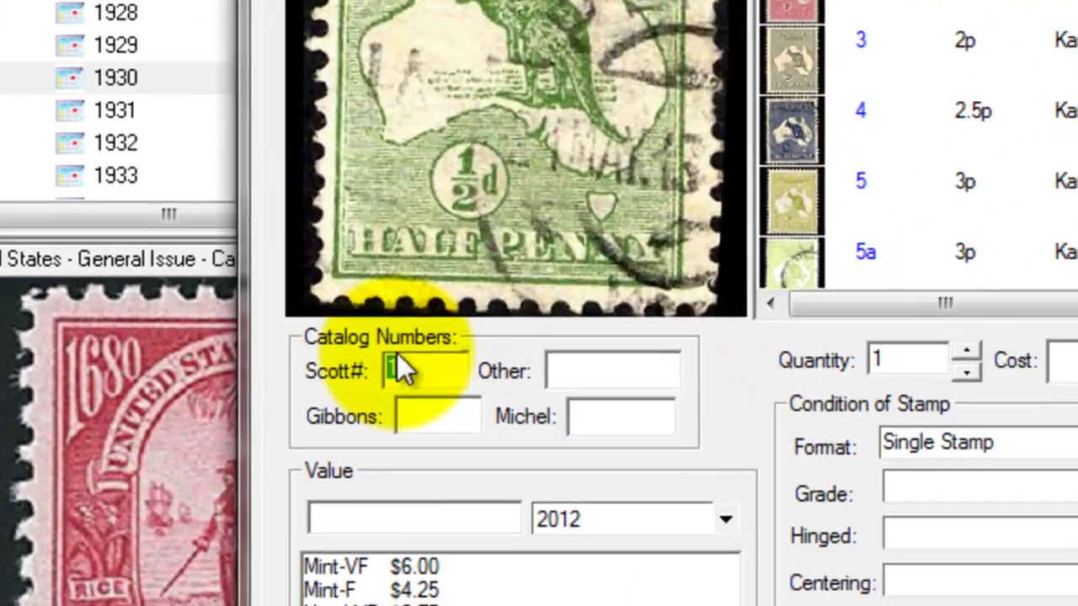
type("21")
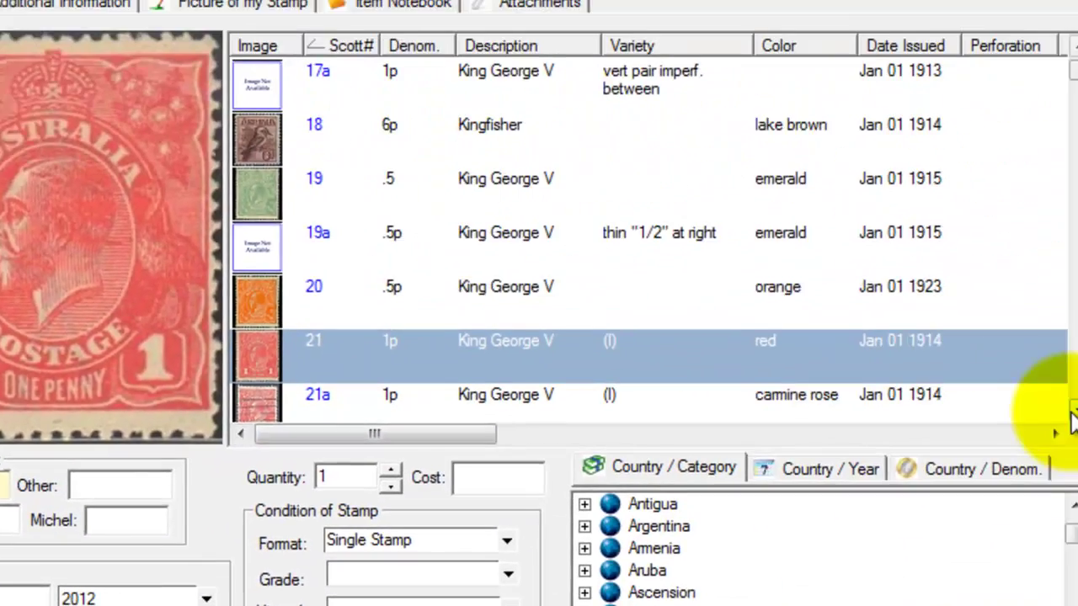
left_click(1047, 418)
left_click(1046, 417)
left_click(1046, 418)
left_click(1046, 418)
left_click(1046, 418)
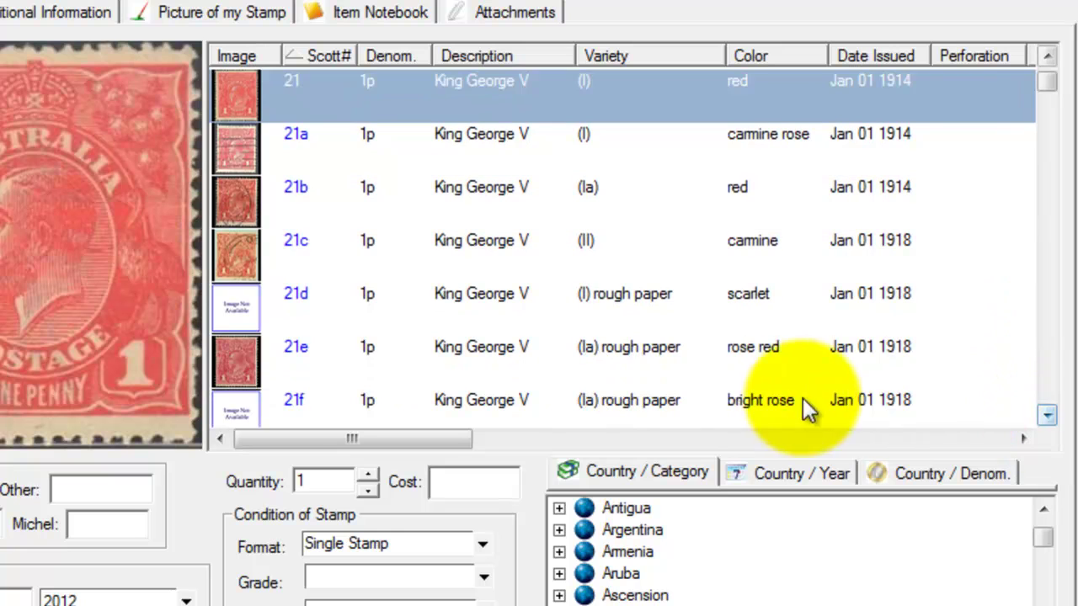
Show the current and completed eBay auctions for the rose red King George V variety 21e, then close the browser windows.
left_click(723, 360)
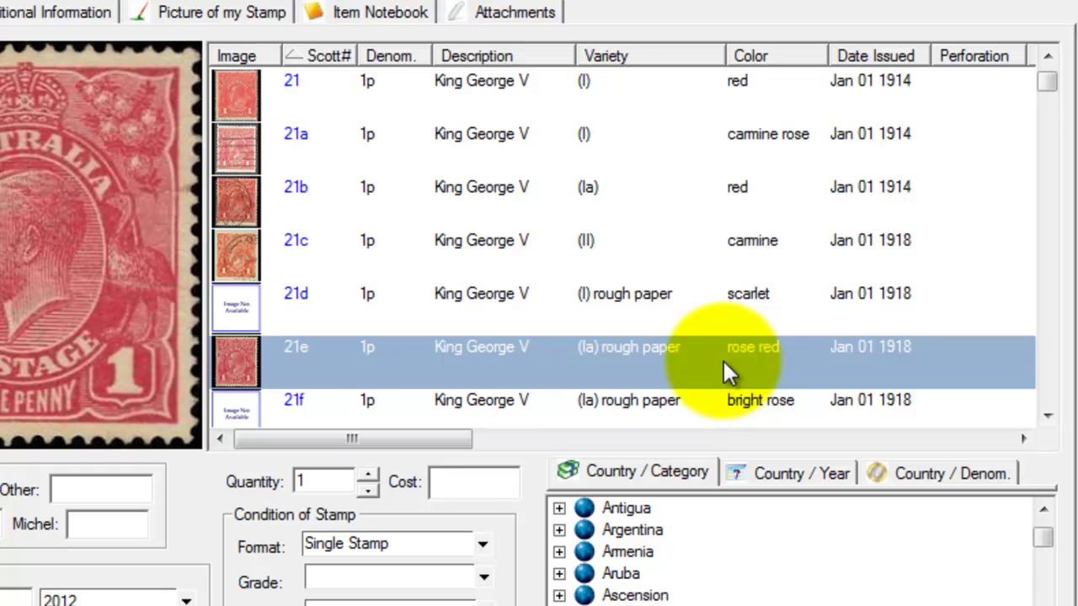
right_click(722, 359)
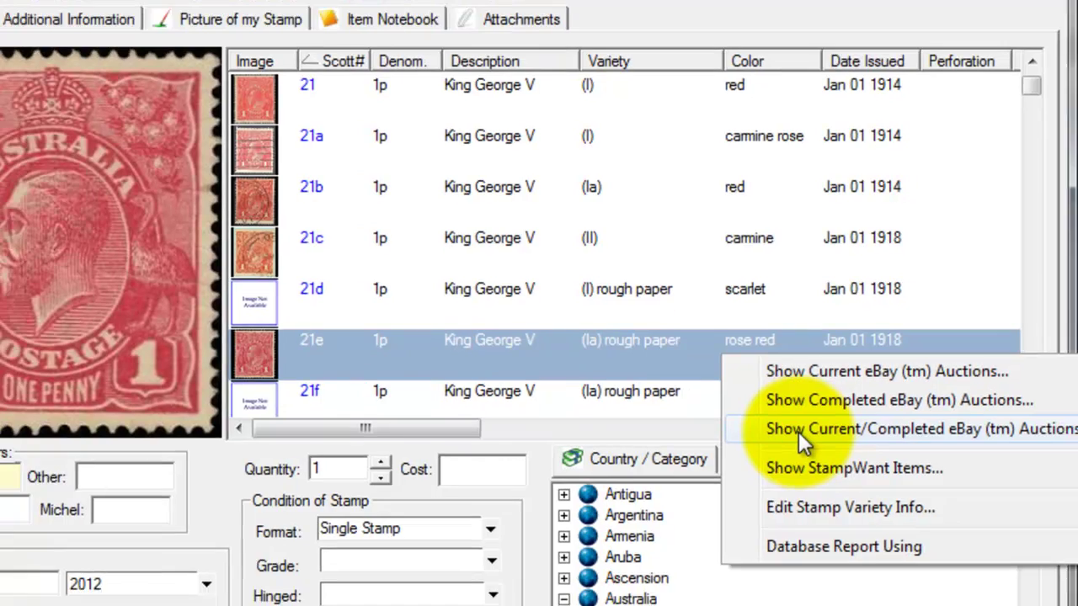
left_click(800, 438)
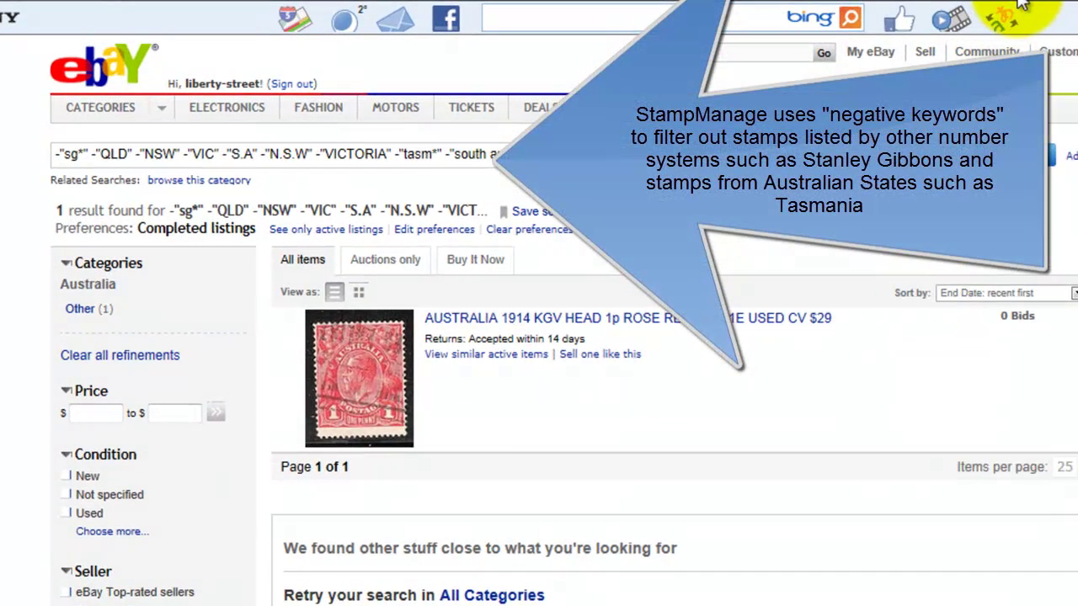
left_click(1055, 6)
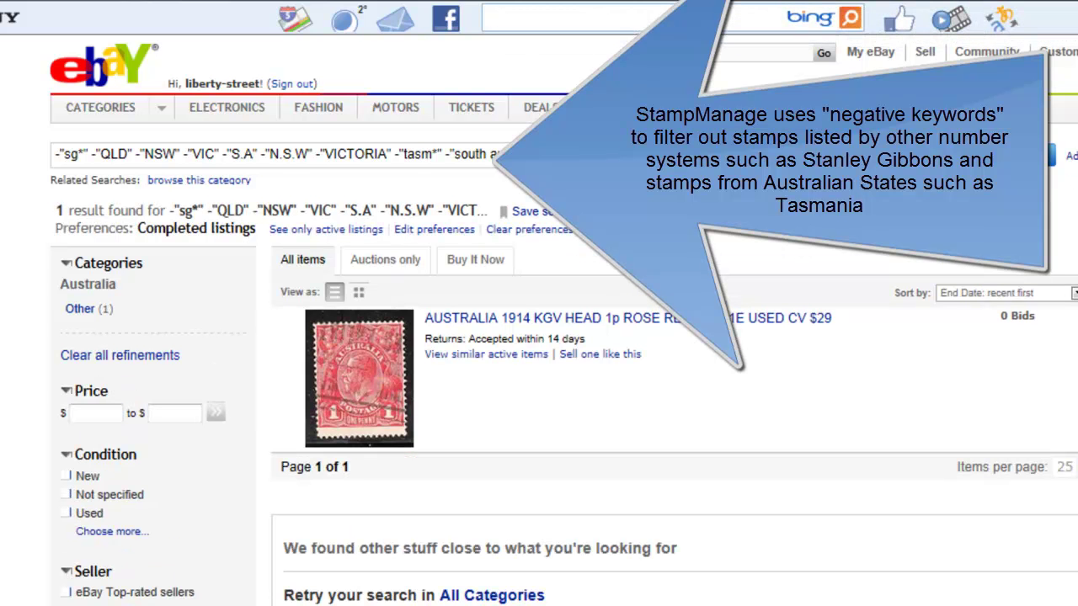
key("alt+F4")
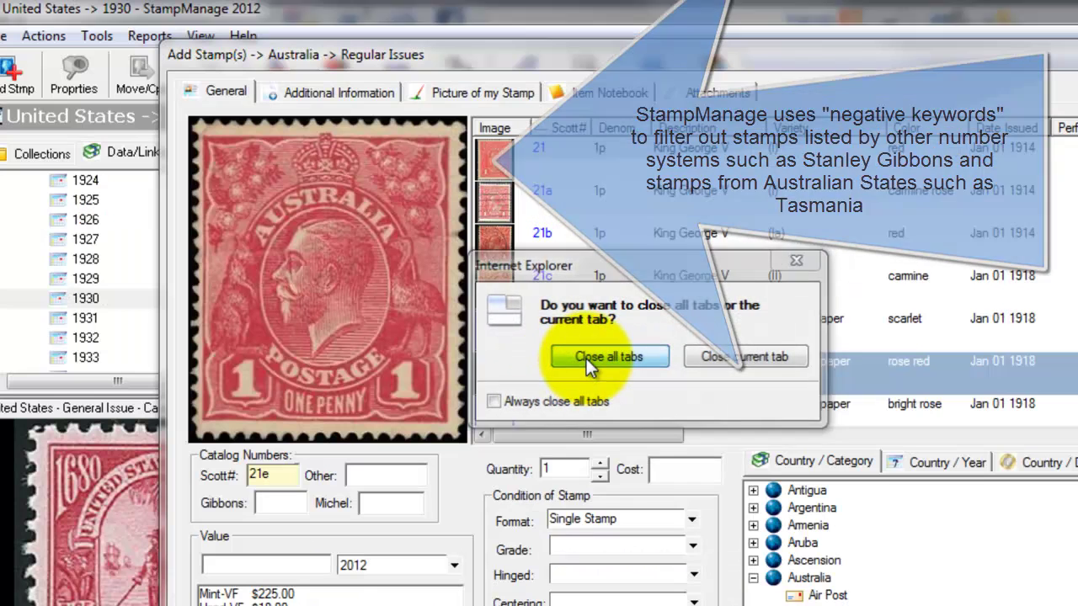